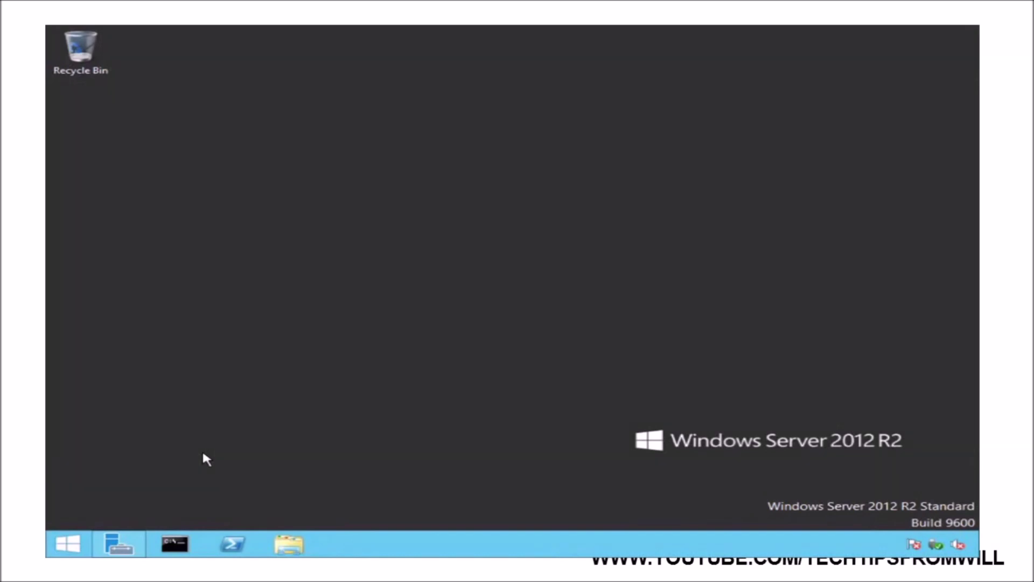
click(120, 544)
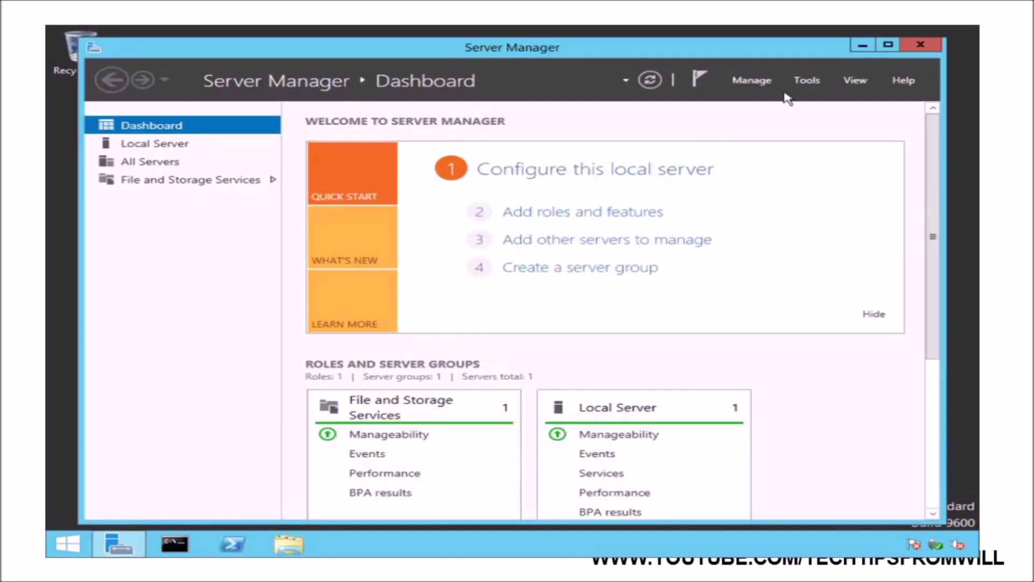
click(804, 83)
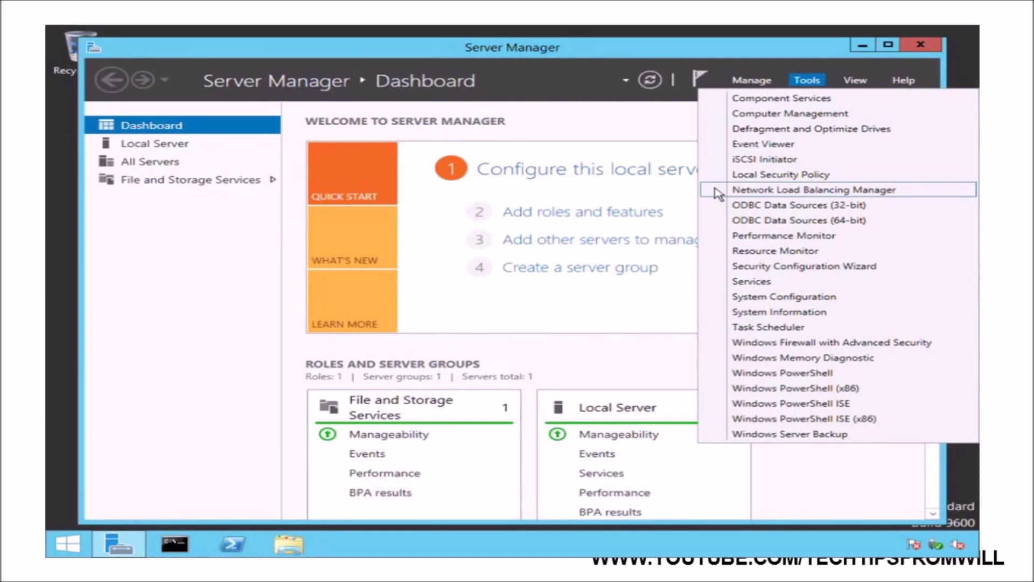
click(921, 44)
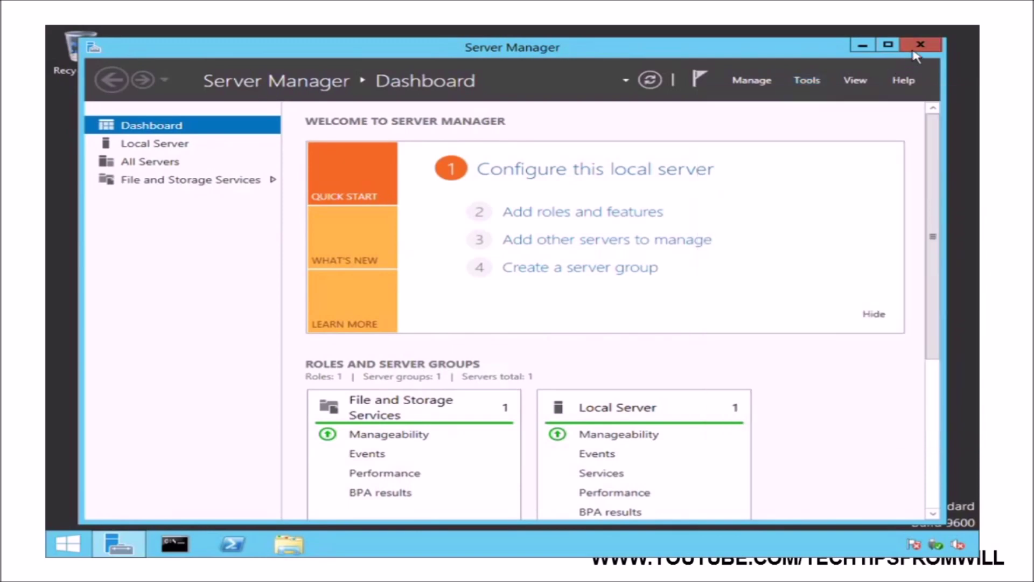
Launch Network Load Balancing Manager from the Command Prompt with the NlbMgr command
click(174, 543)
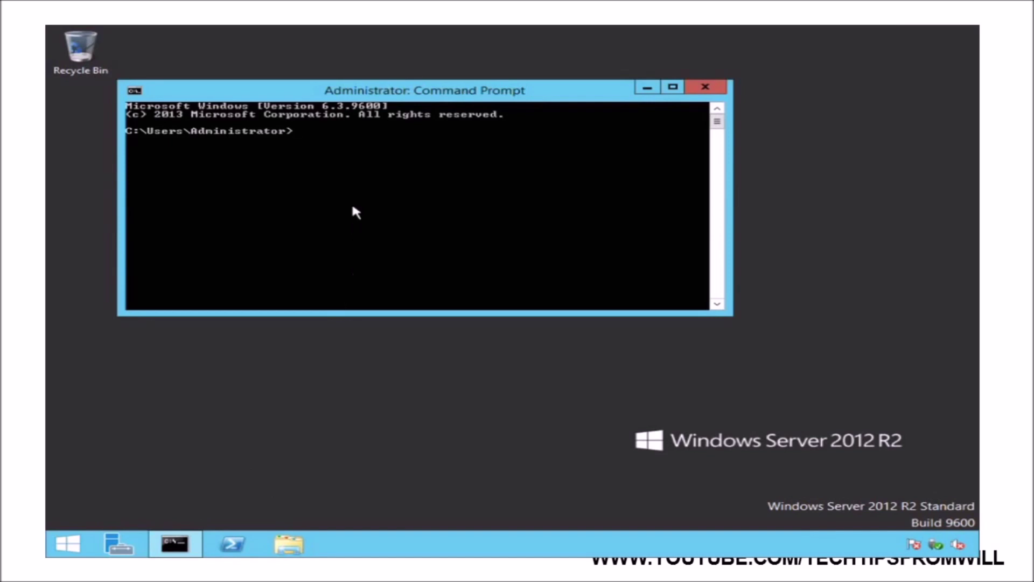
text(NlbMgr)
key(Return)
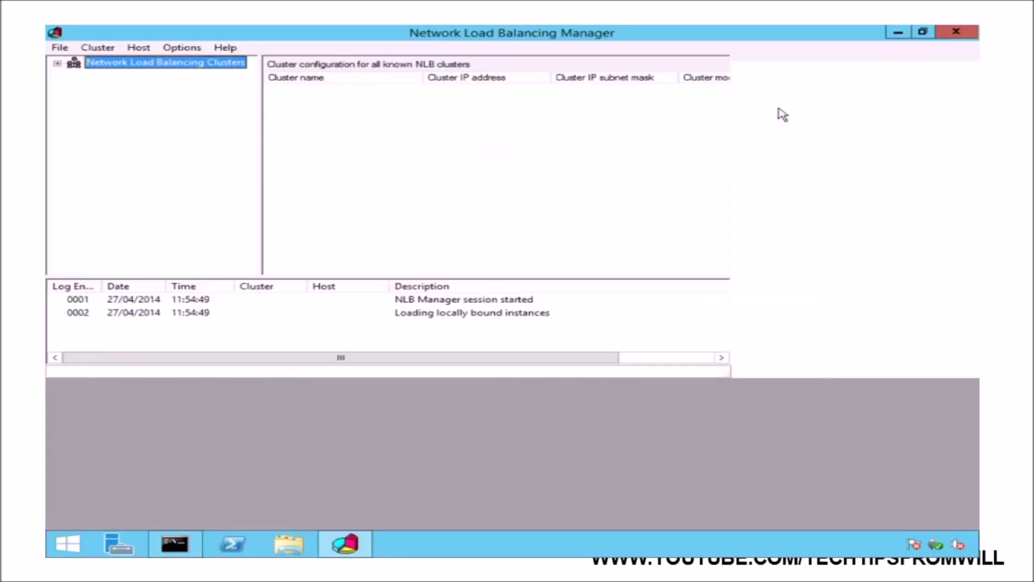
click(781, 105)
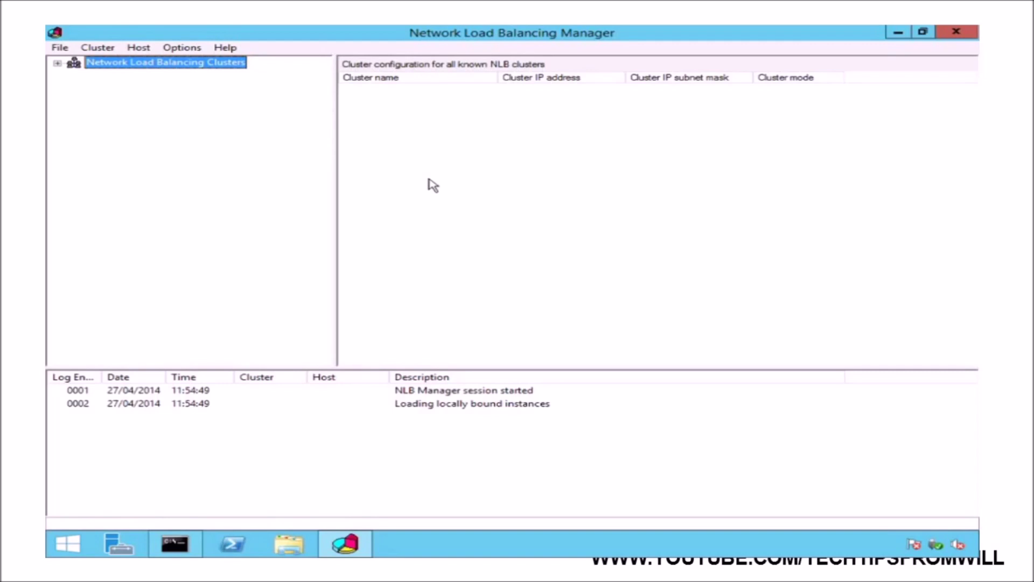
Start a new load balancing cluster and connect to the host Server1
click(96, 52)
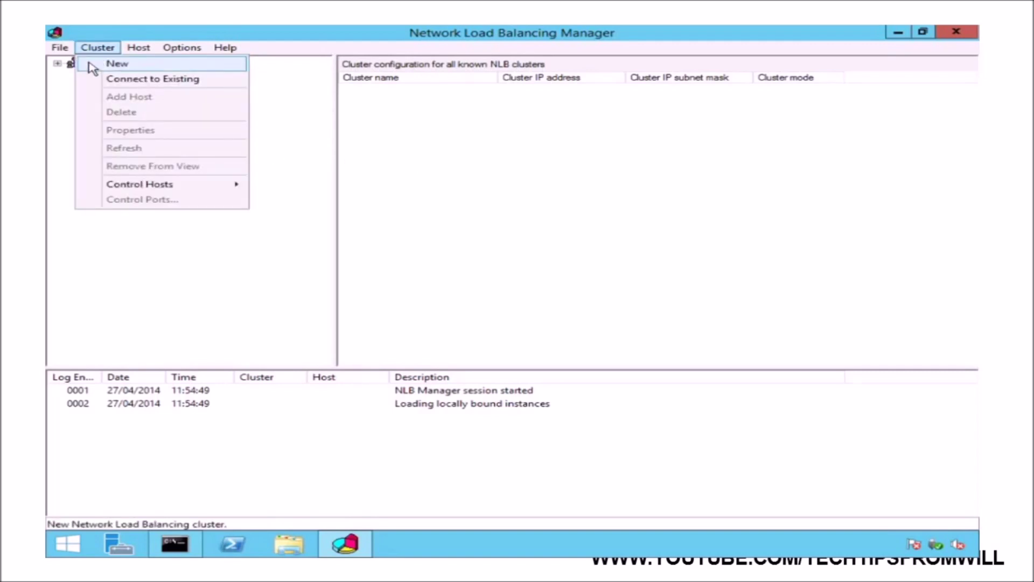
click(93, 65)
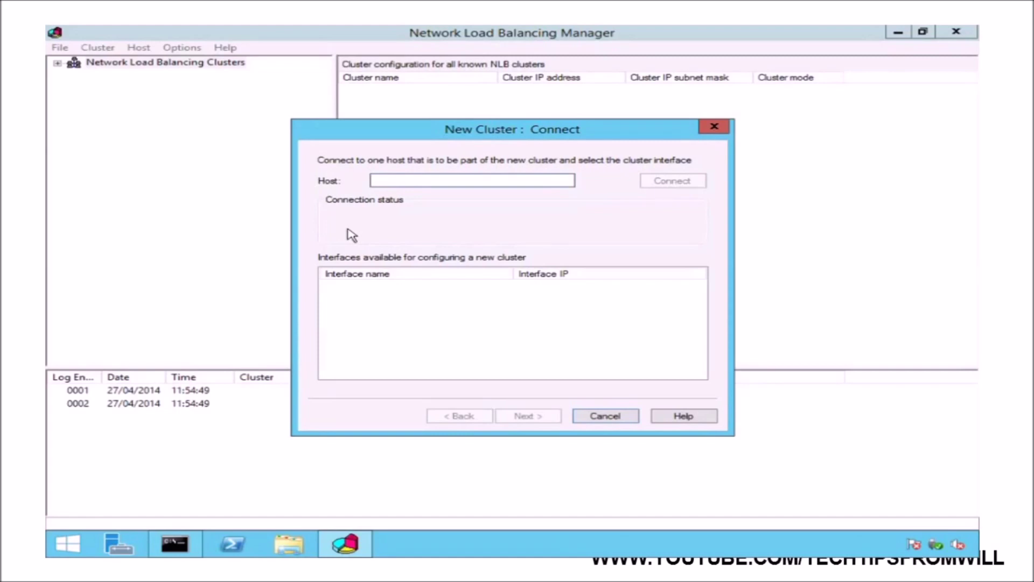
text(Server1)
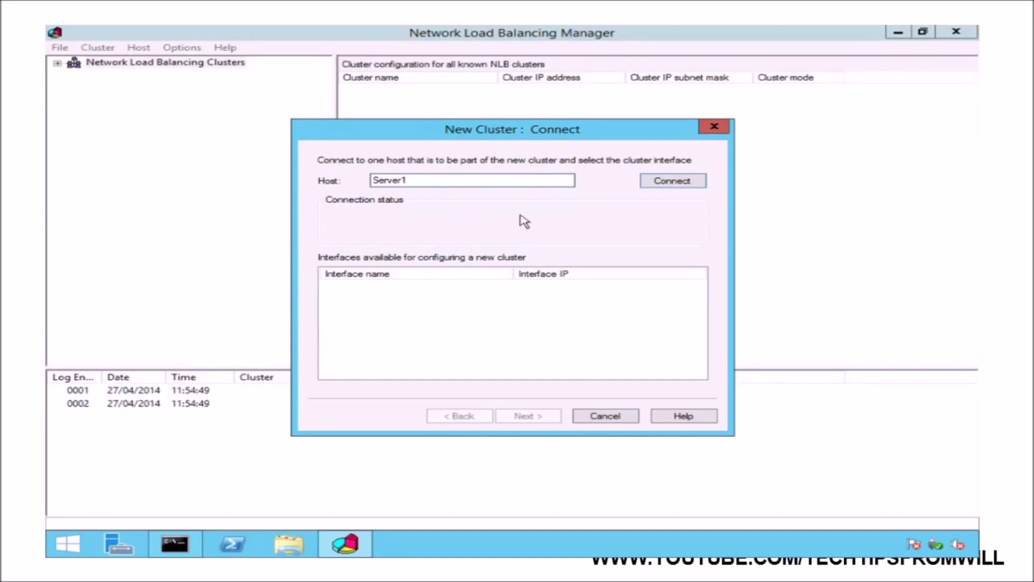
click(703, 185)
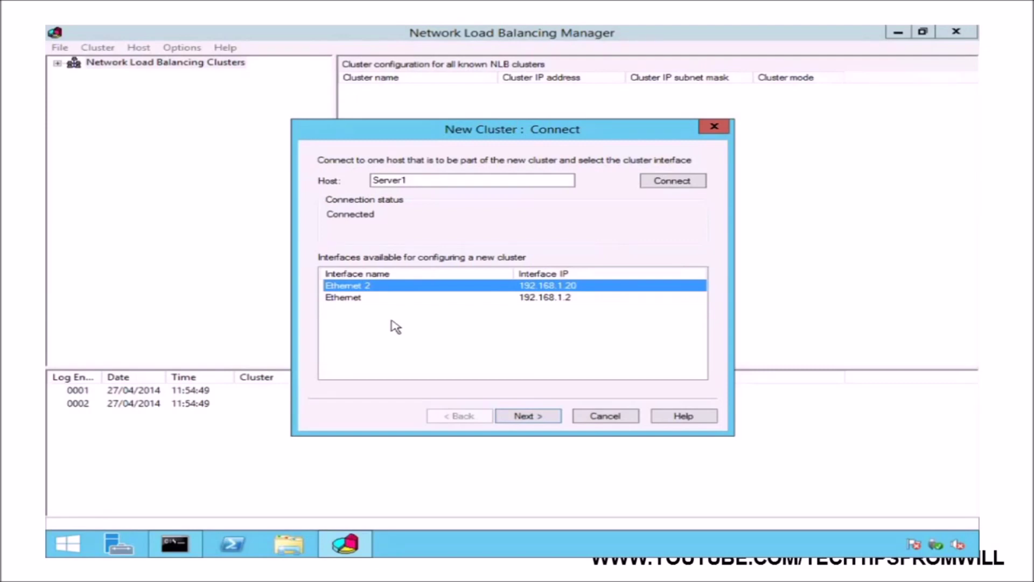
Choose the Ethernet interface with IP 192.168.1.2 for the new cluster and continue to the host parameters
click(352, 299)
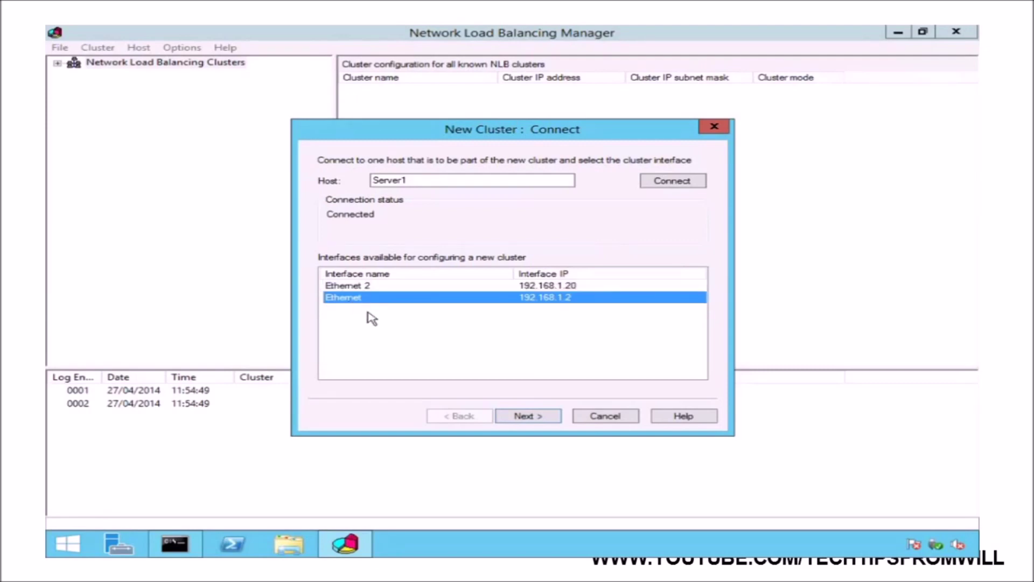
click(364, 288)
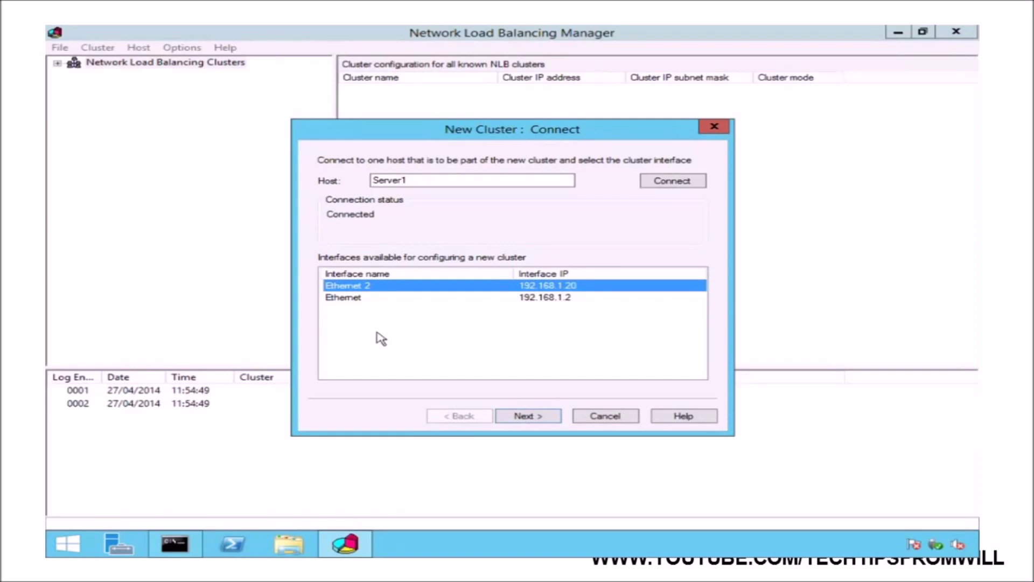
click(357, 298)
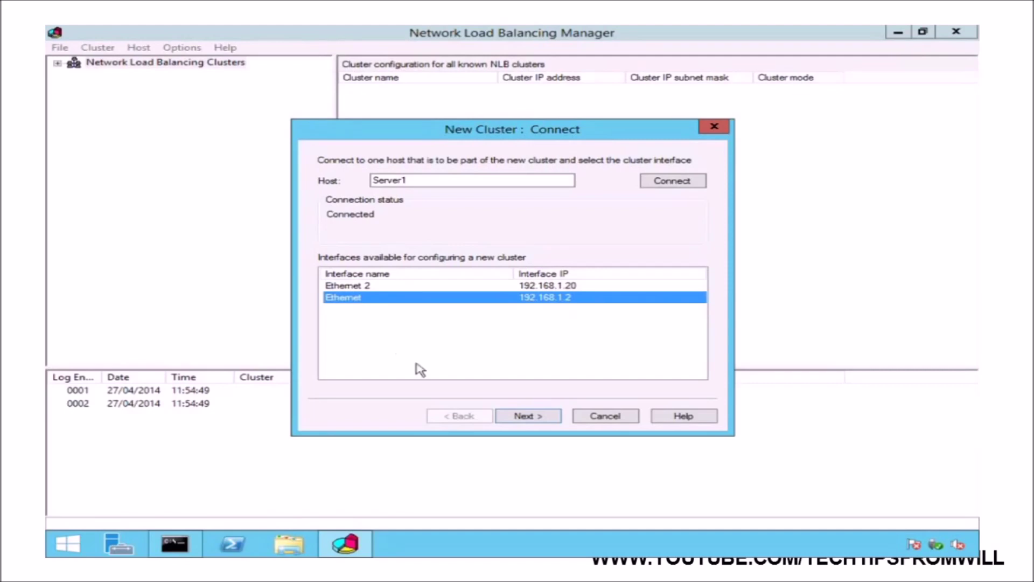
click(535, 418)
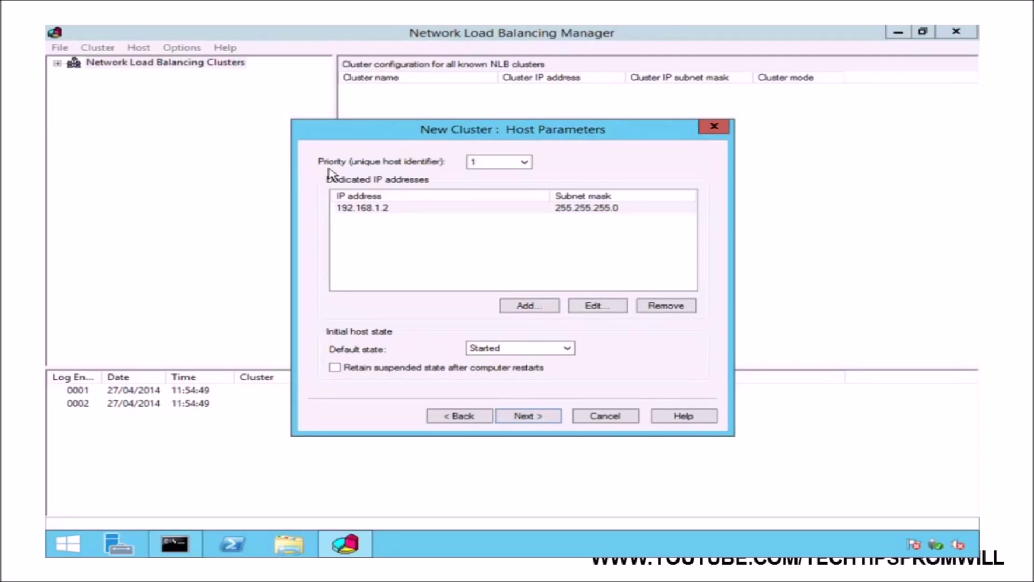
Look through the available host priorities and set the unique host identifier to 1
click(520, 164)
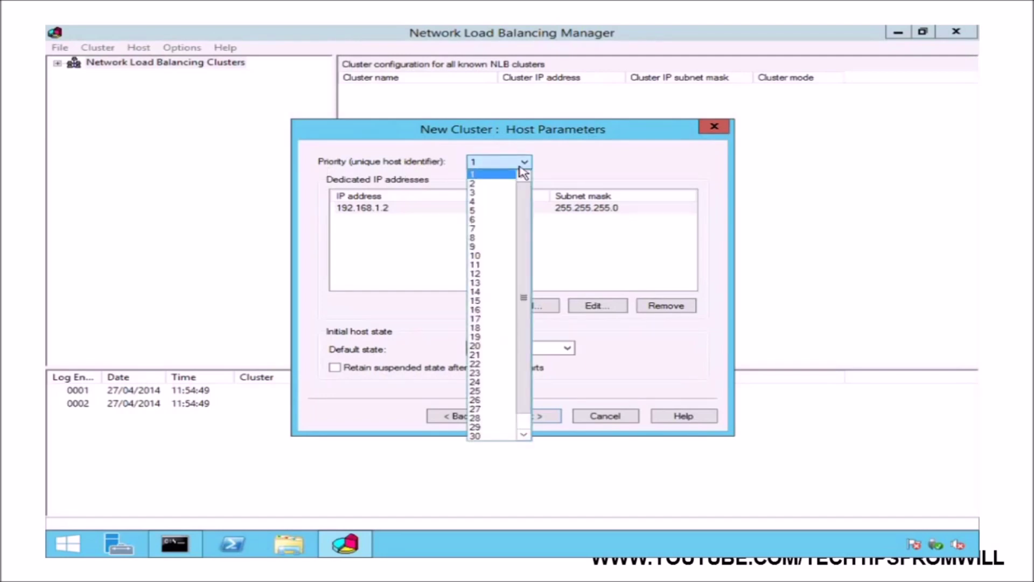
drag(527, 200, 520, 280)
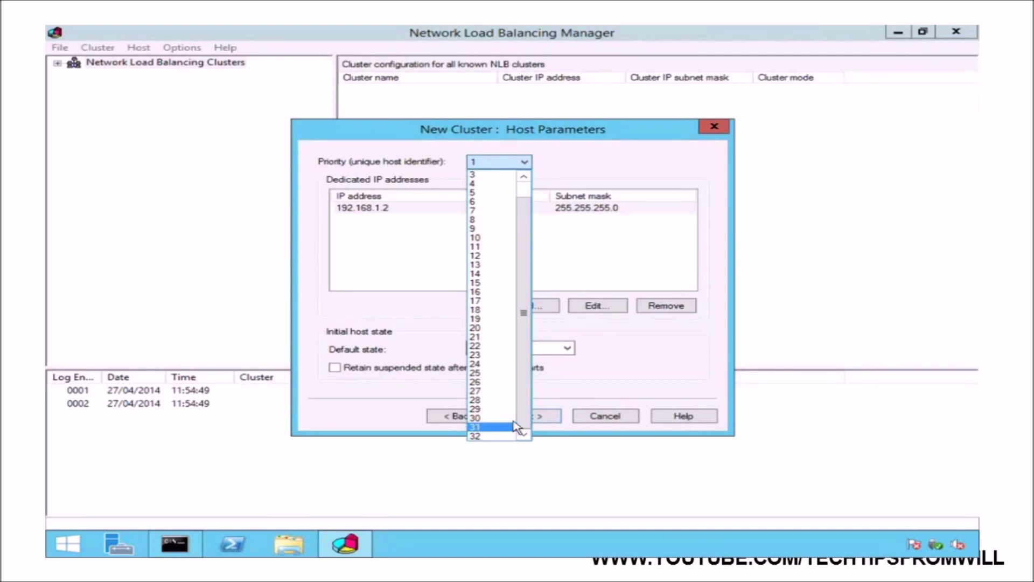
scroll(520, 412, up, 1)
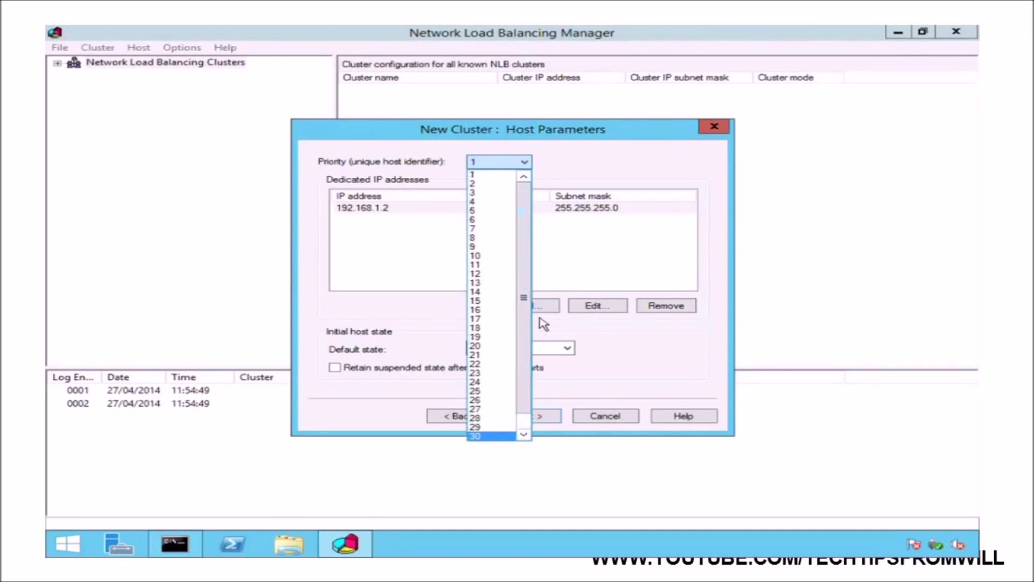
click(474, 175)
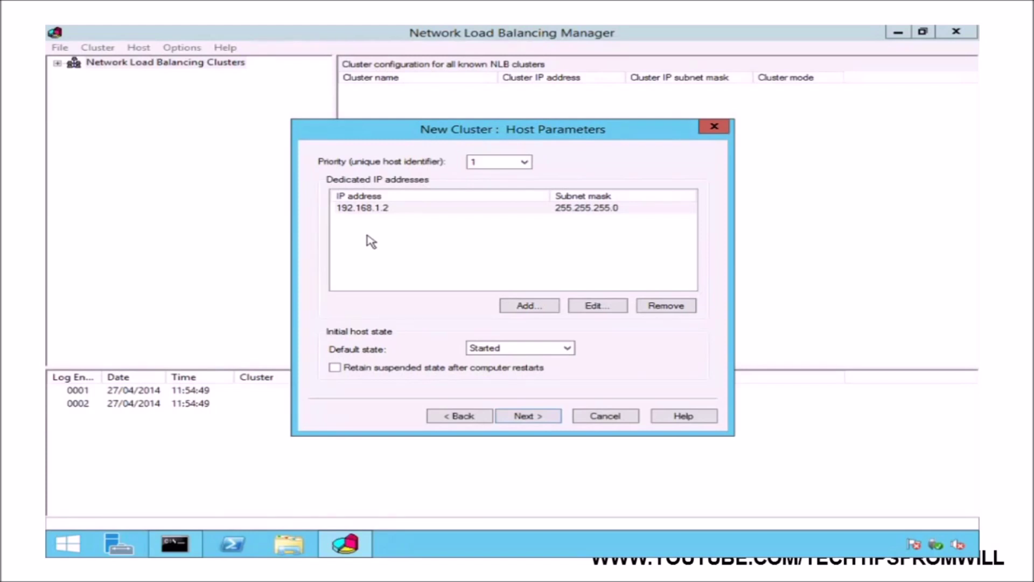
Review the IPv4 address and subnet mask of the host's dedicated IP entry, accepting them as they are
click(392, 209)
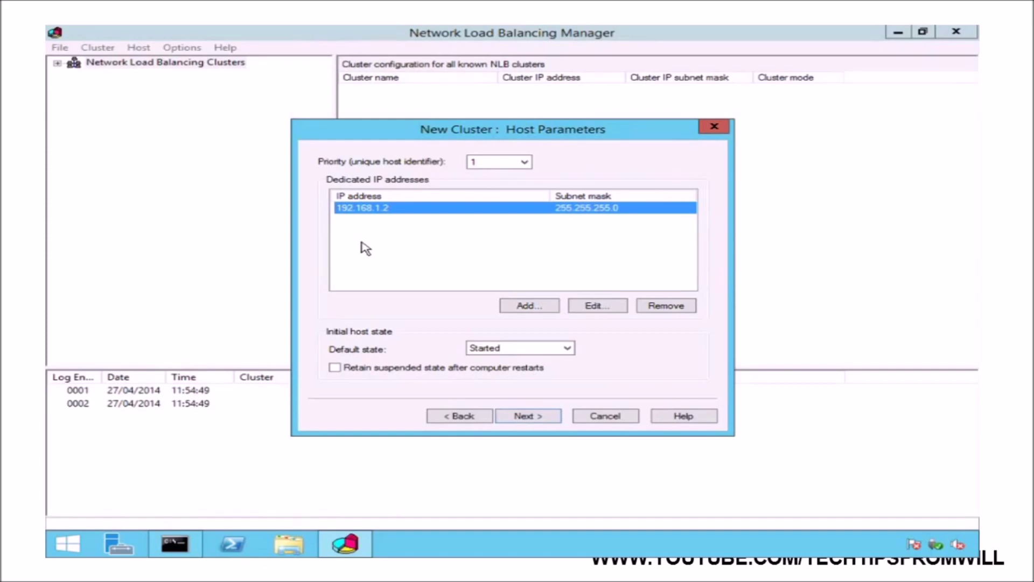
click(597, 307)
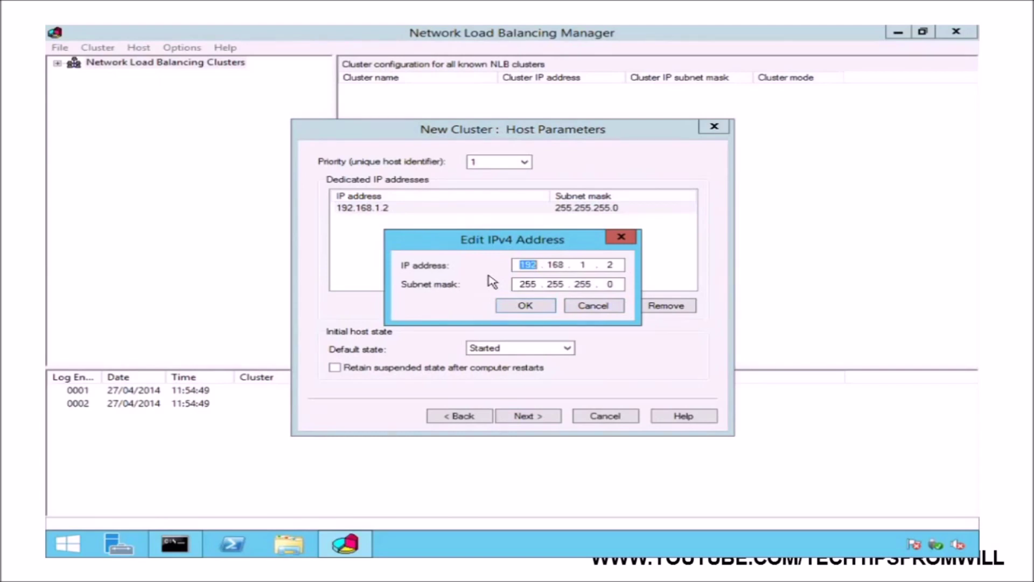
click(537, 307)
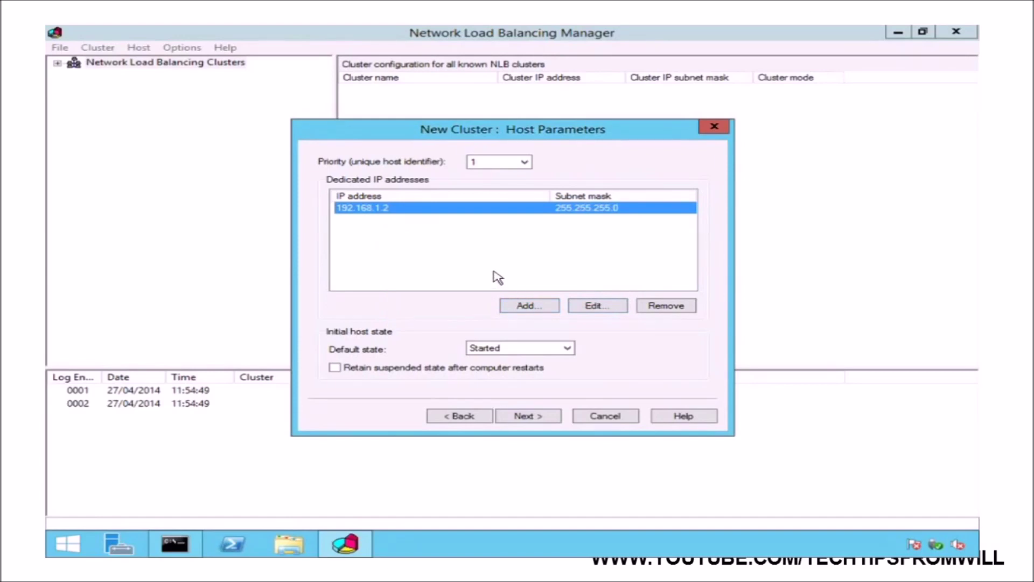
Remove the host's dedicated IP entry and add IPv4 address 192.168.1.2 with subnet mask 255.255.255.0
click(689, 313)
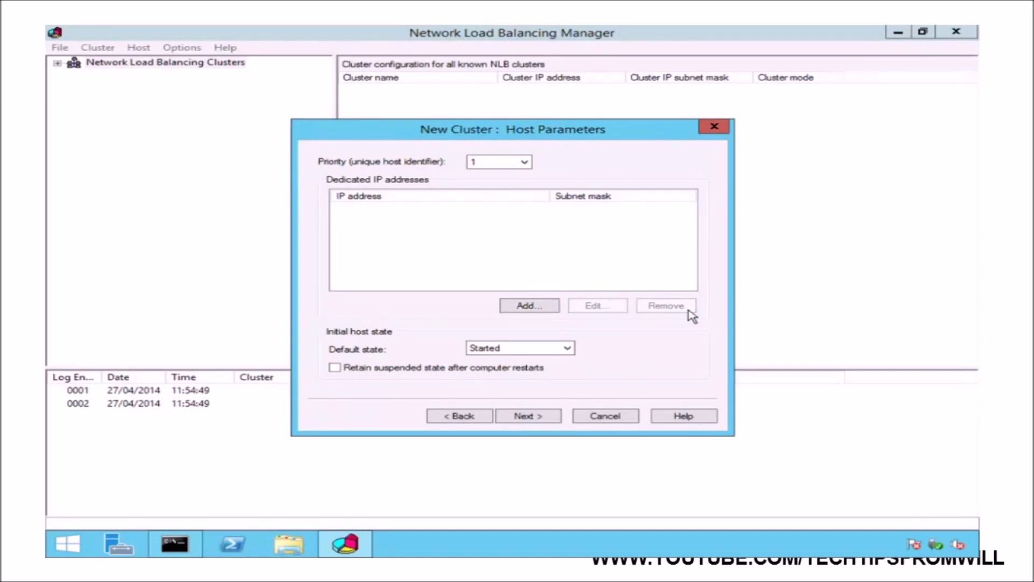
click(509, 309)
click(473, 220)
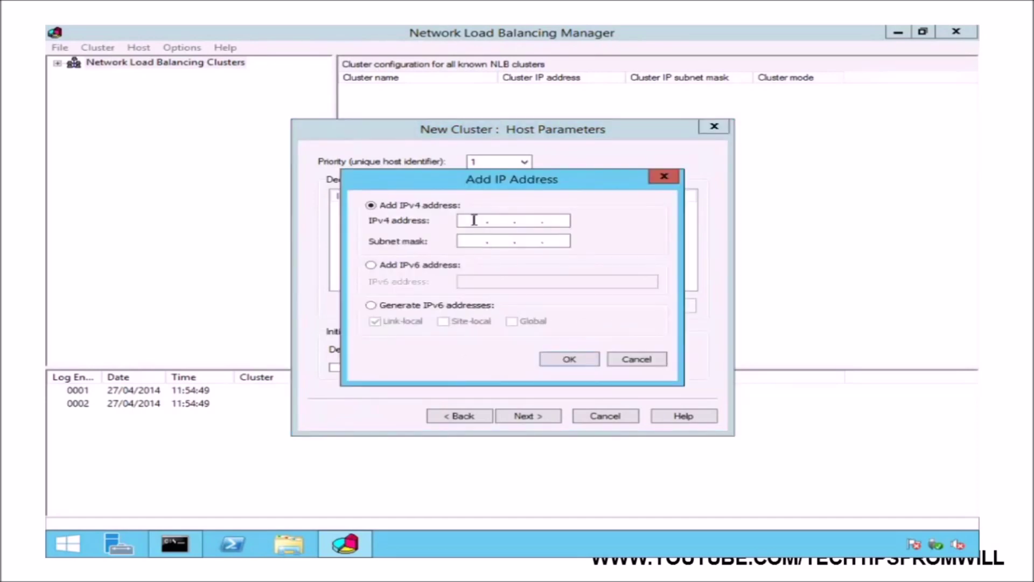
text(192.168.1.2)
key(Tab)
key(Tab)
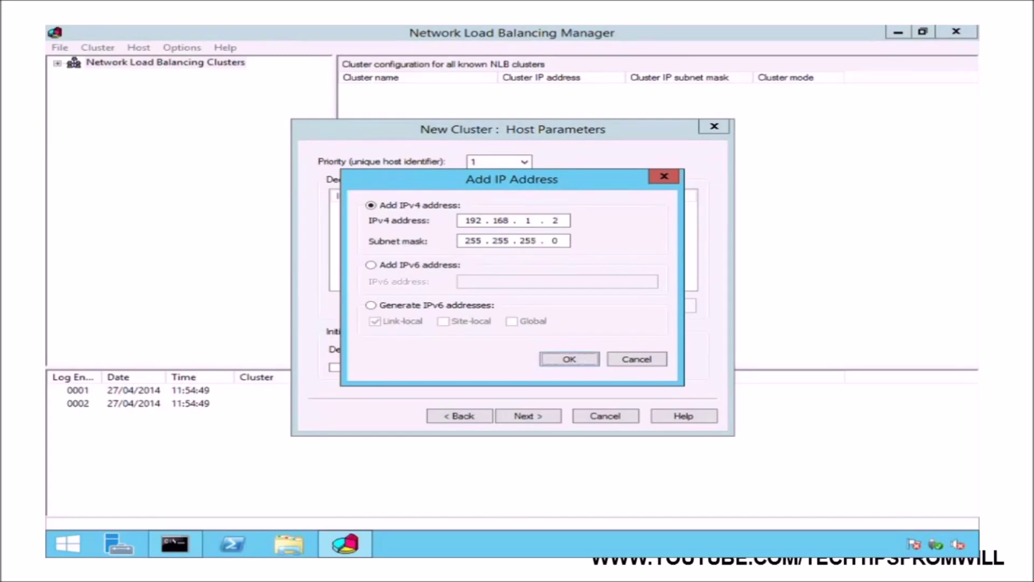
click(569, 360)
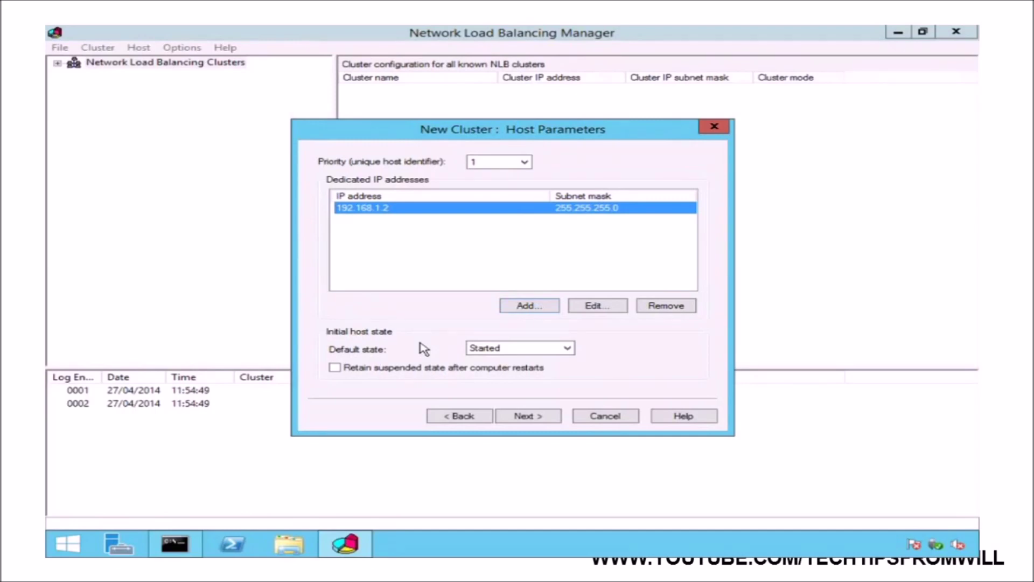
Set the initial host state to Started and continue to the cluster IP addresses
click(546, 350)
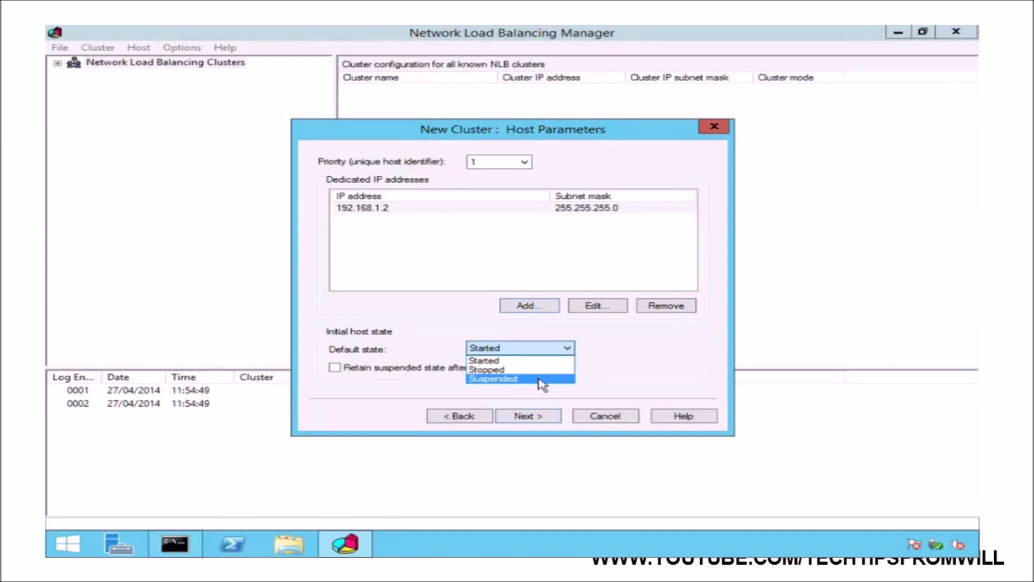
click(541, 361)
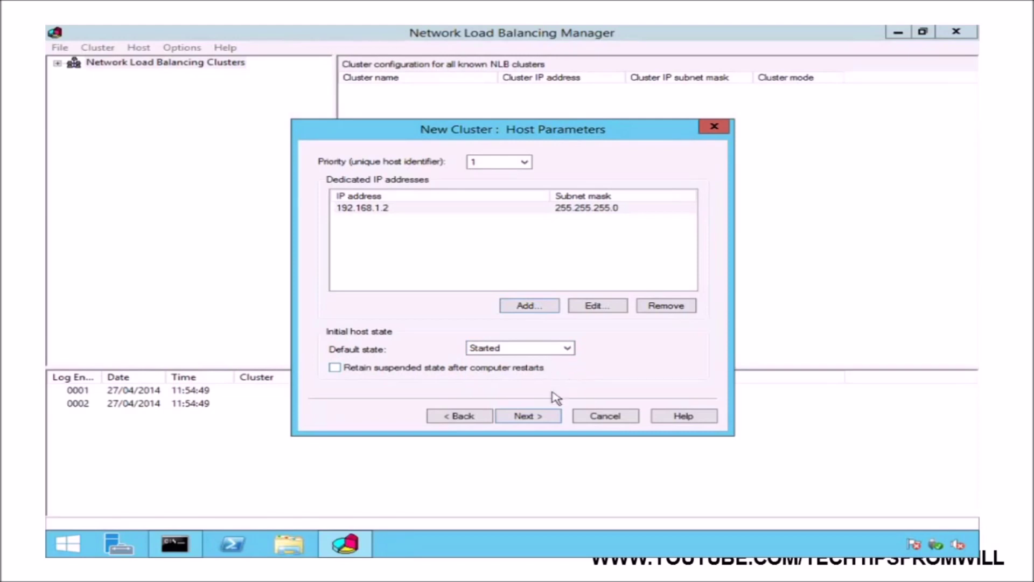
click(541, 417)
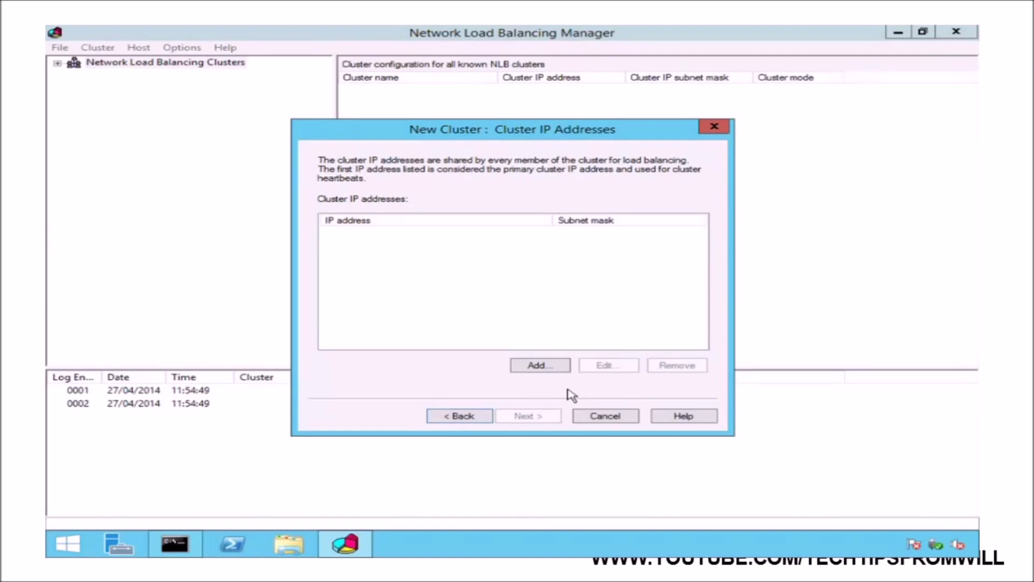
Add cluster IPv4 address 192.168.1.10 with subnet mask 255.255.255.0 and continue to the cluster parameters
click(557, 368)
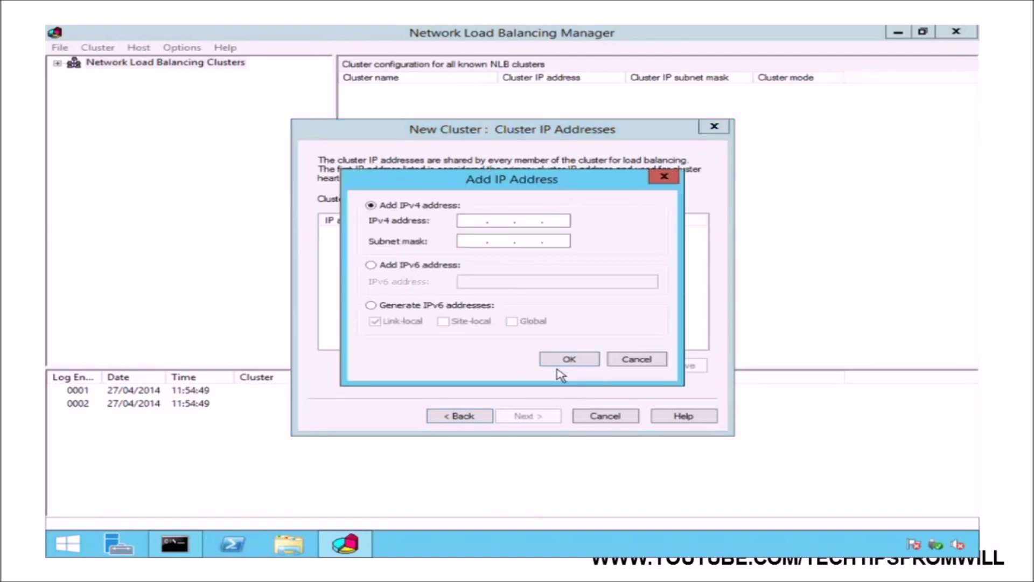
click(472, 221)
text(192 . 168 . 1 . 10)
key(Tab)
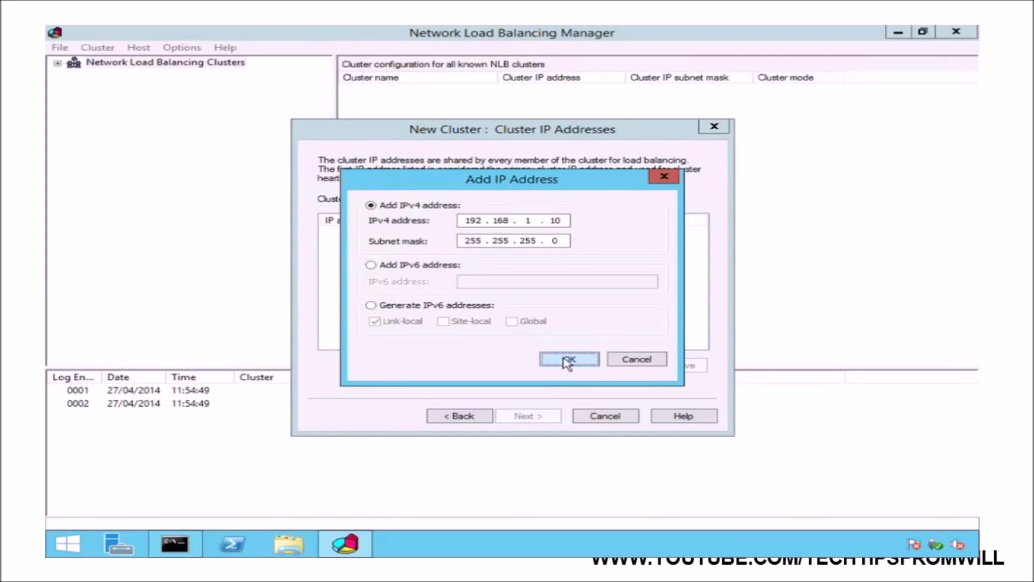
click(563, 359)
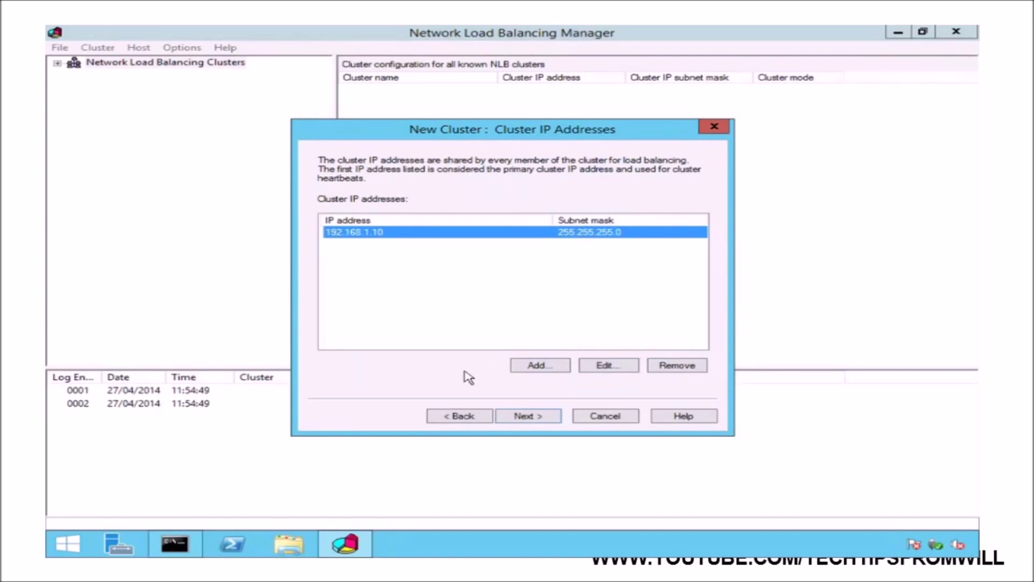
click(558, 417)
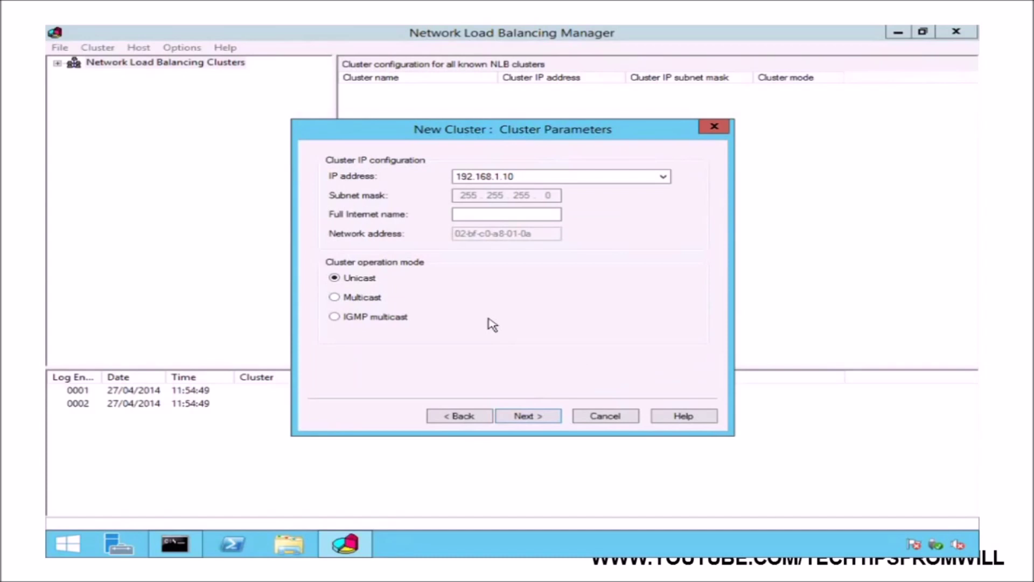
Set the cluster's full Internet name to cluster.techtipsfromwill.co.uk and continue to the port rules
click(462, 214)
text(cluster.techtips)
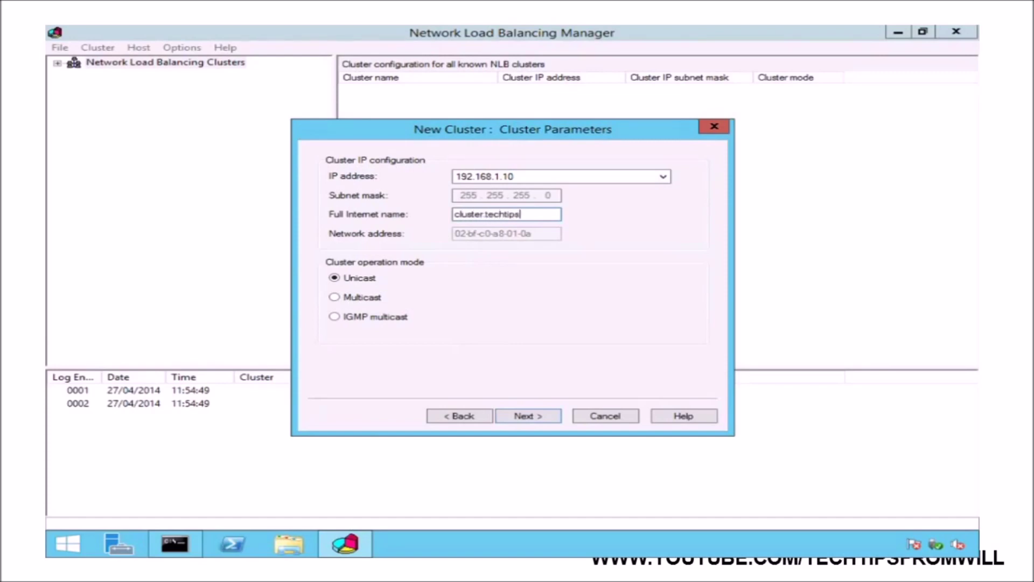
text(fromwill.co.uk)
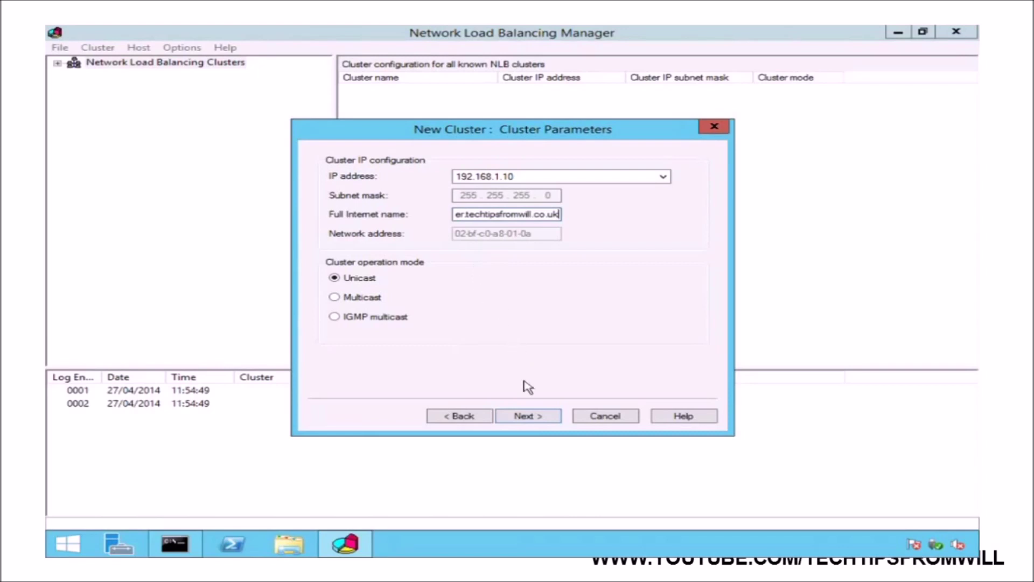
click(540, 417)
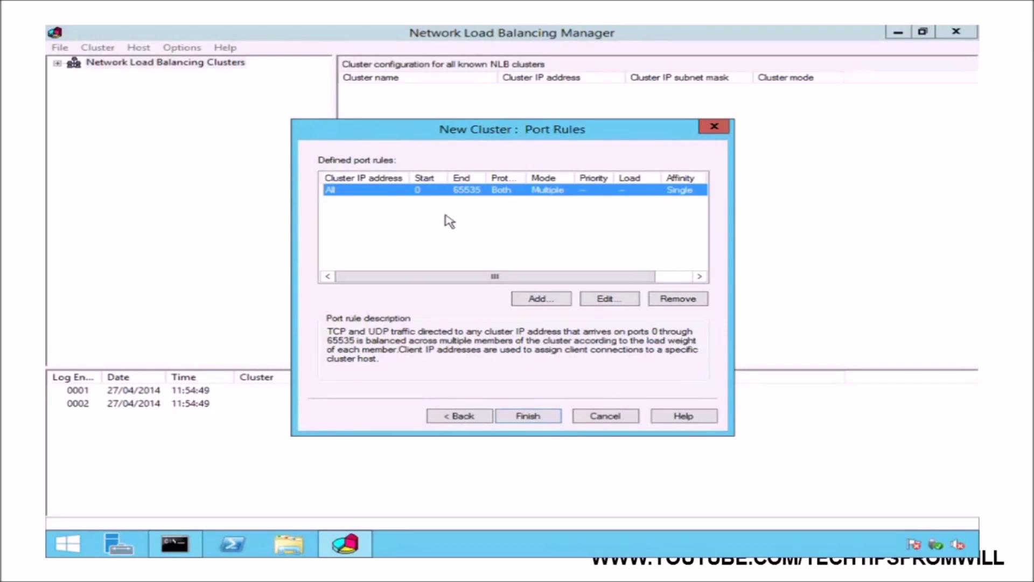
Keep the default port rule for all ports and finish creating the cluster
click(542, 415)
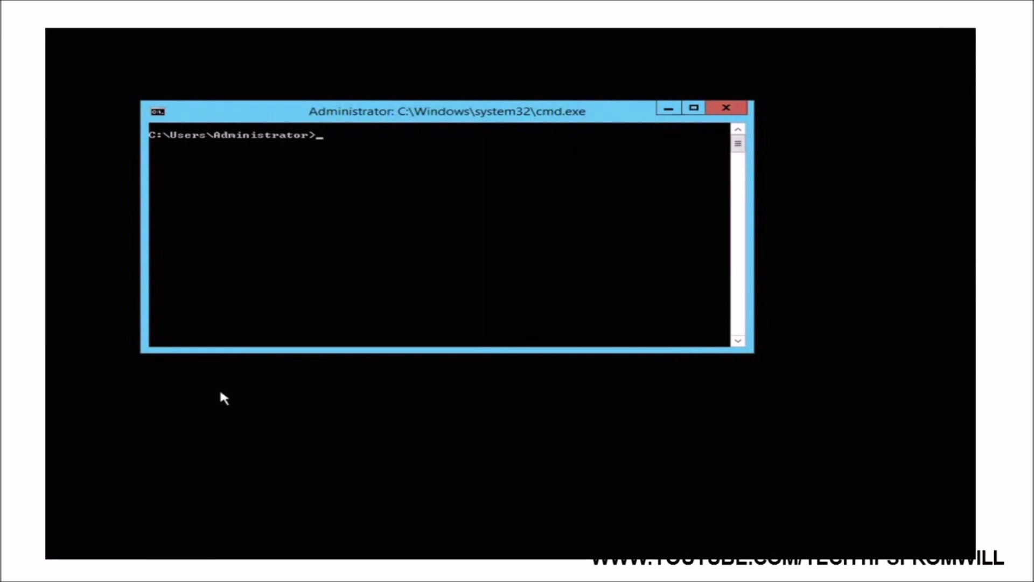
Start PowerShell from the Command Prompt and enter New-NlbCluster with -Hostname Server2, -InterfaceName Ethernet, -DedicatedIP 192.168.1.2 and the -DedicatedIPSubnetMask parameter
text(PowerShell)
key(Return)
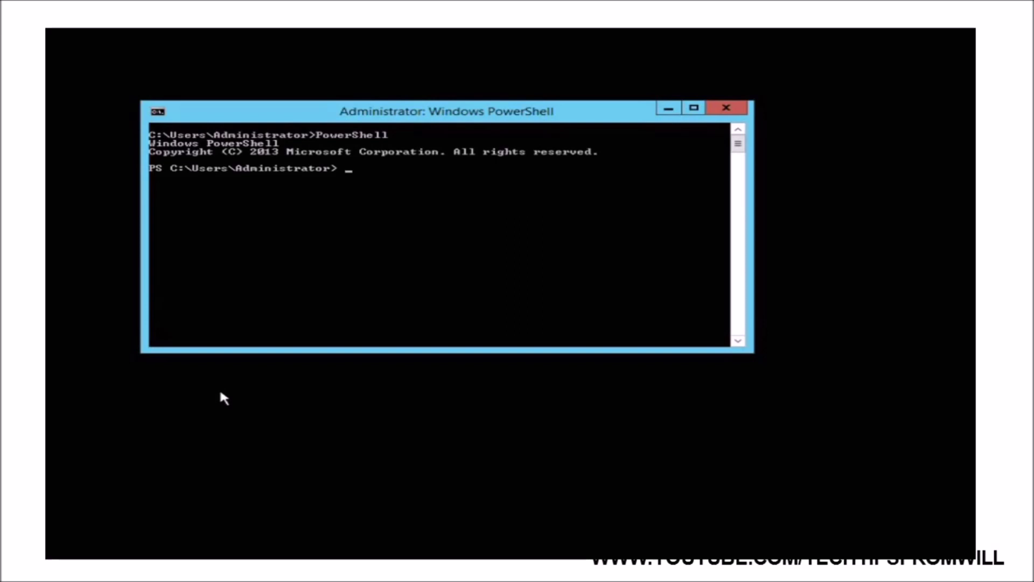
text(New-NlbCluster)
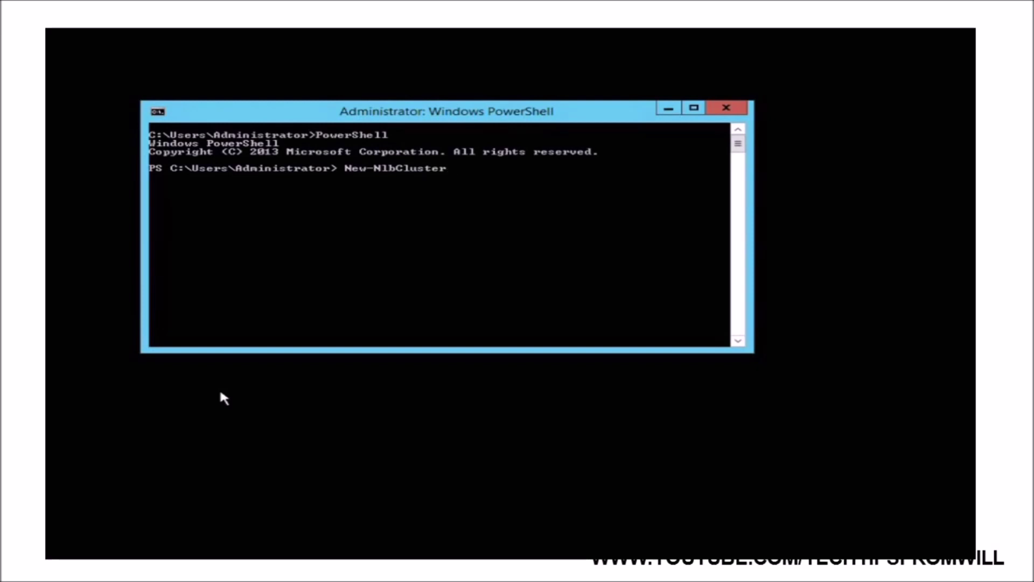
text(-Hostname Server2)
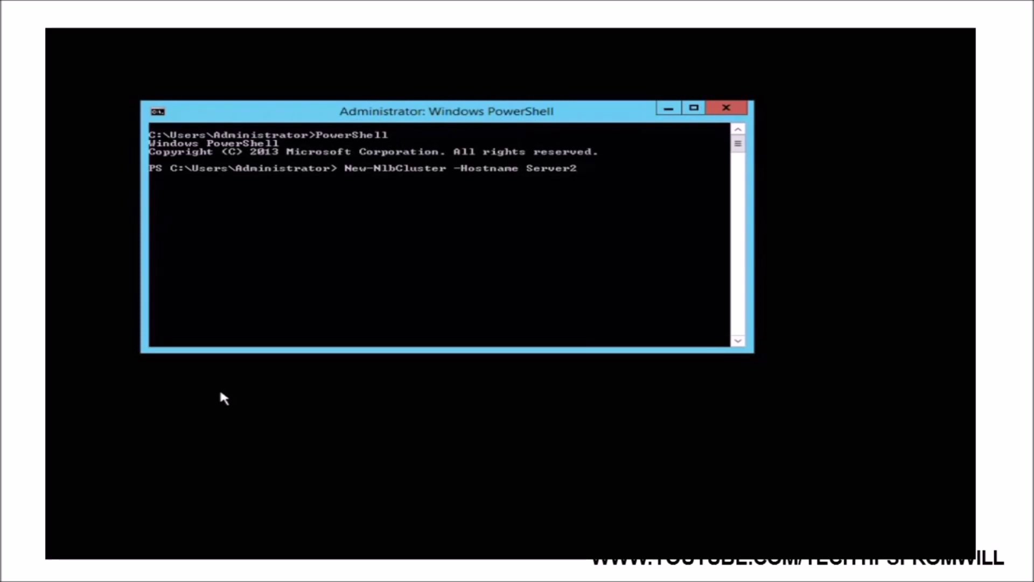
text(-InterfaceName Eth)
text(t)
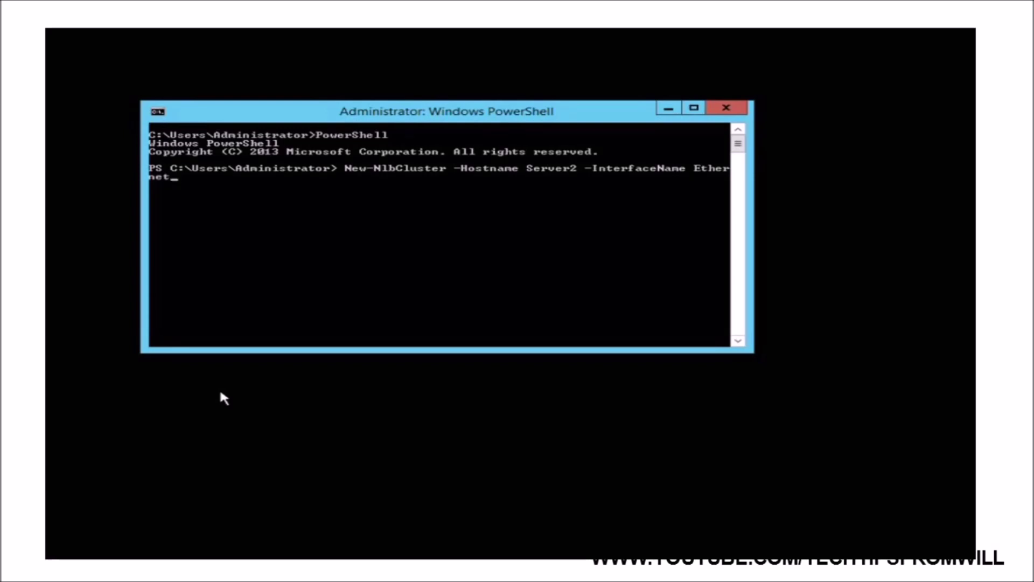
text(-DedicatedIP 192.168.1.2 -DedicatedIPSubnetMask)
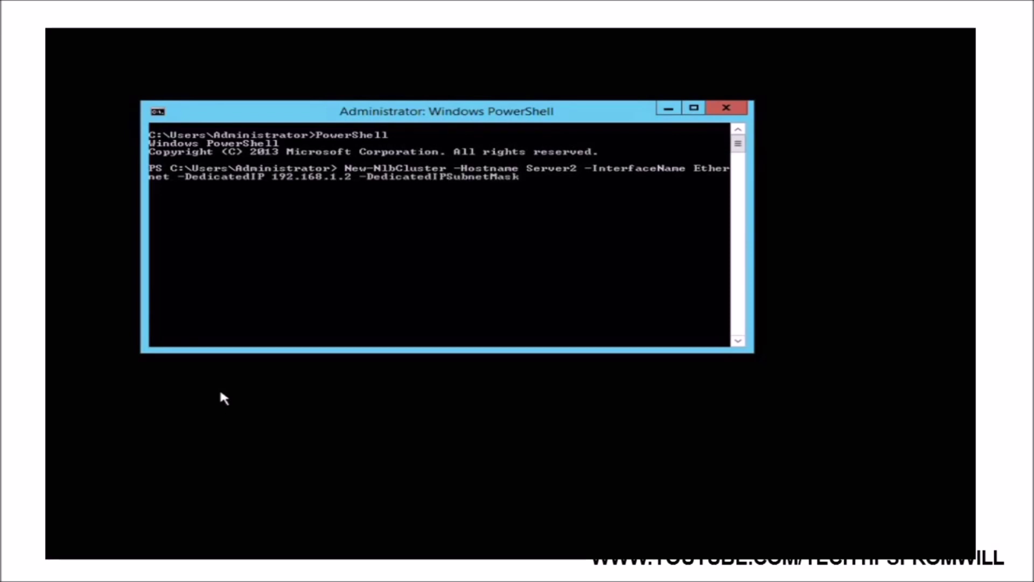